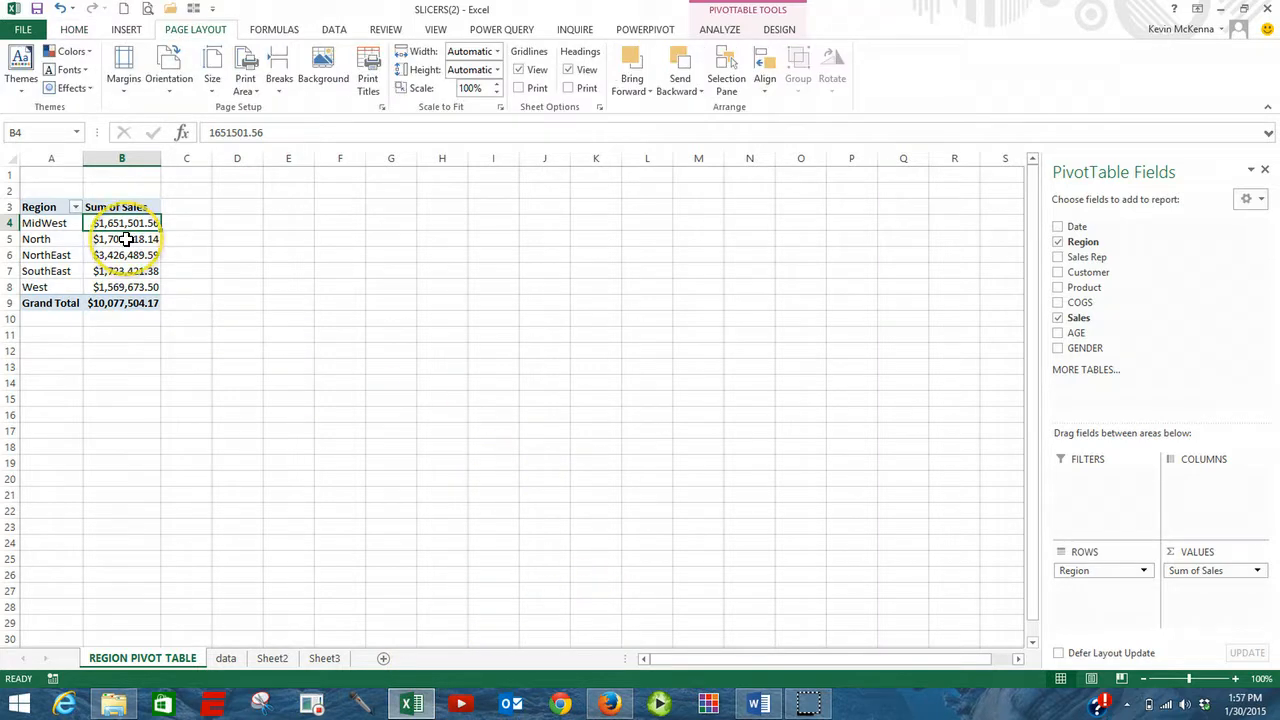
# Add the Sales field to the pivot table's values a second time.
pyautogui.moveTo(125, 238)
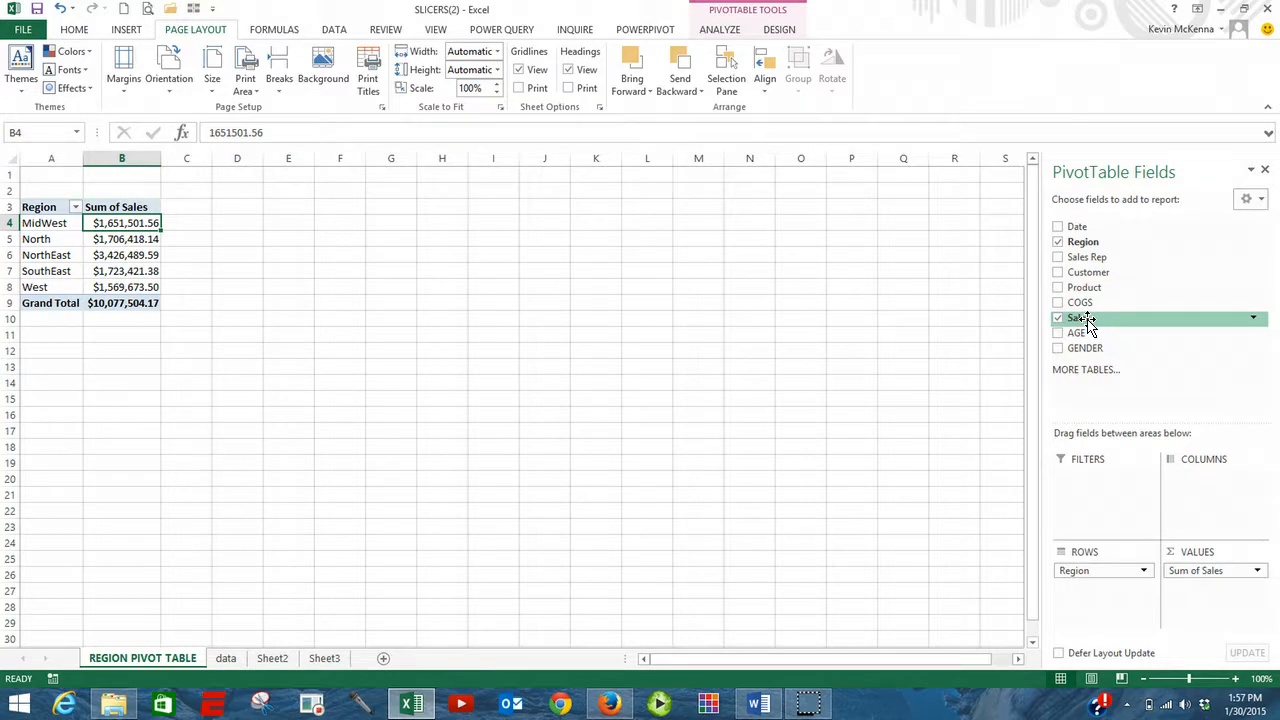
pyautogui.moveTo(1092, 318); pyautogui.dragTo(1188, 590)
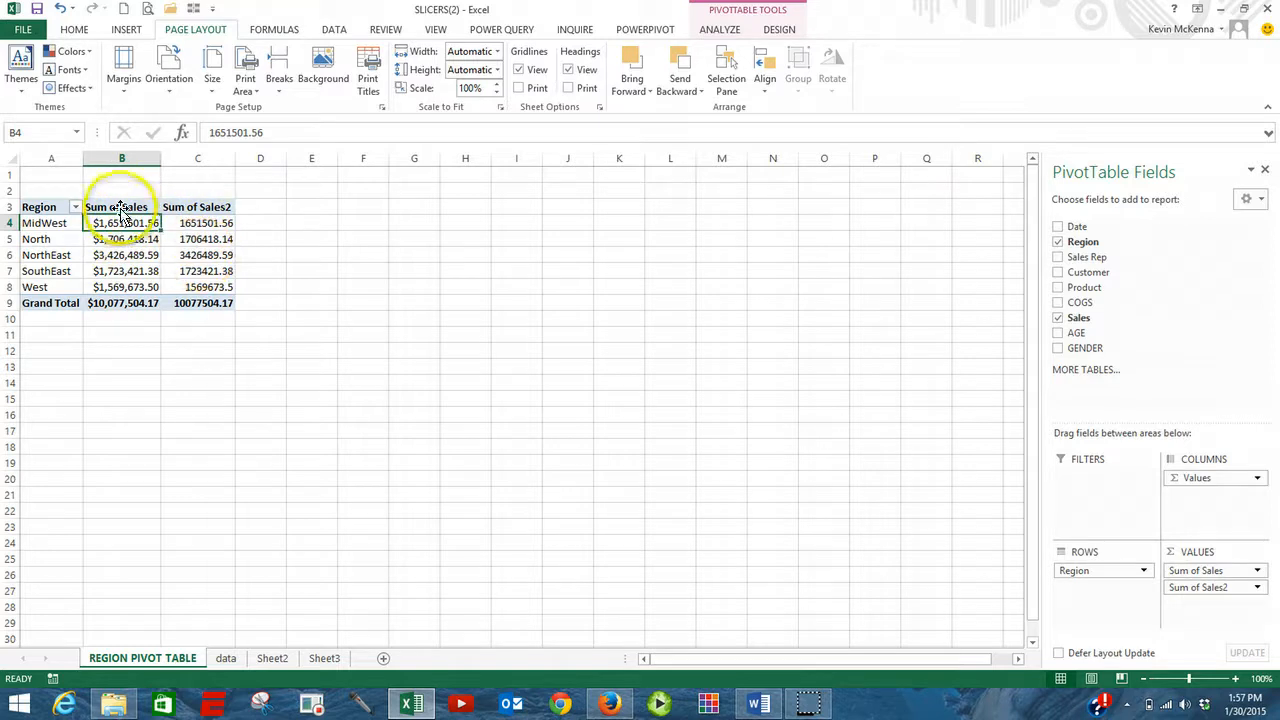
# Rename the second sales column's heading "% OF GRAND TOTAL" and fit the column width to it.
pyautogui.click(204, 206)
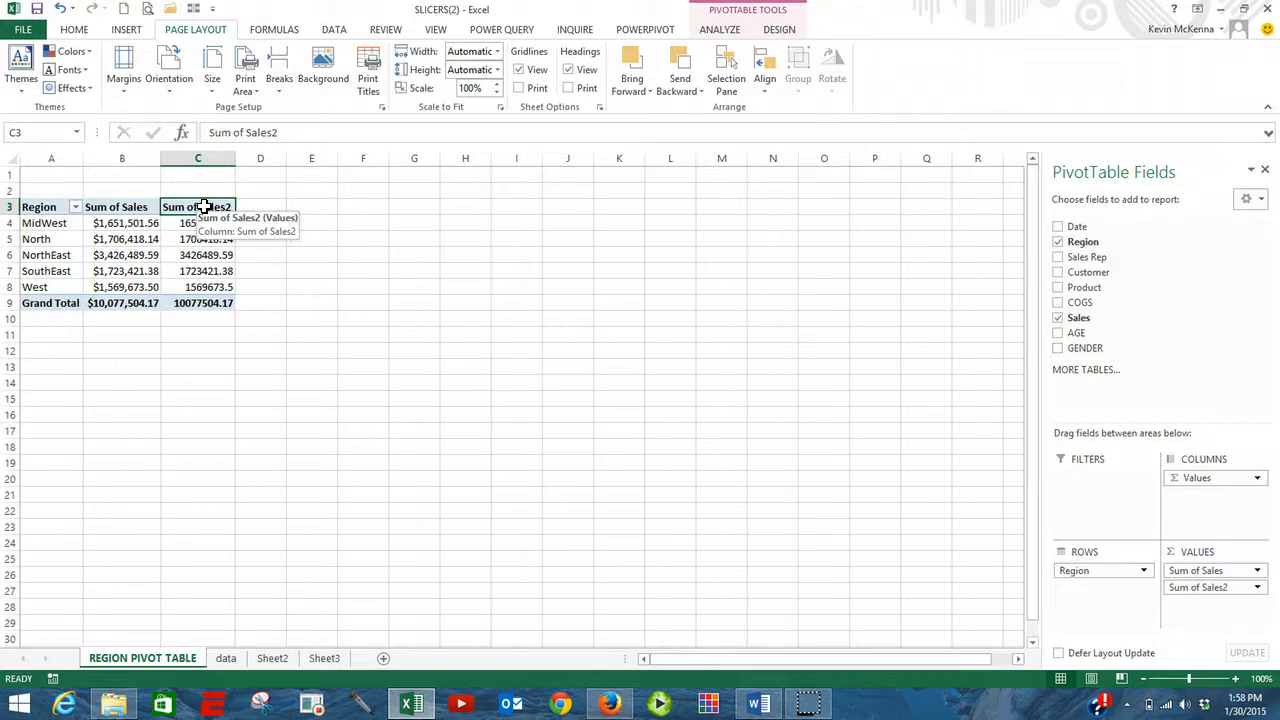
pyautogui.write('%')
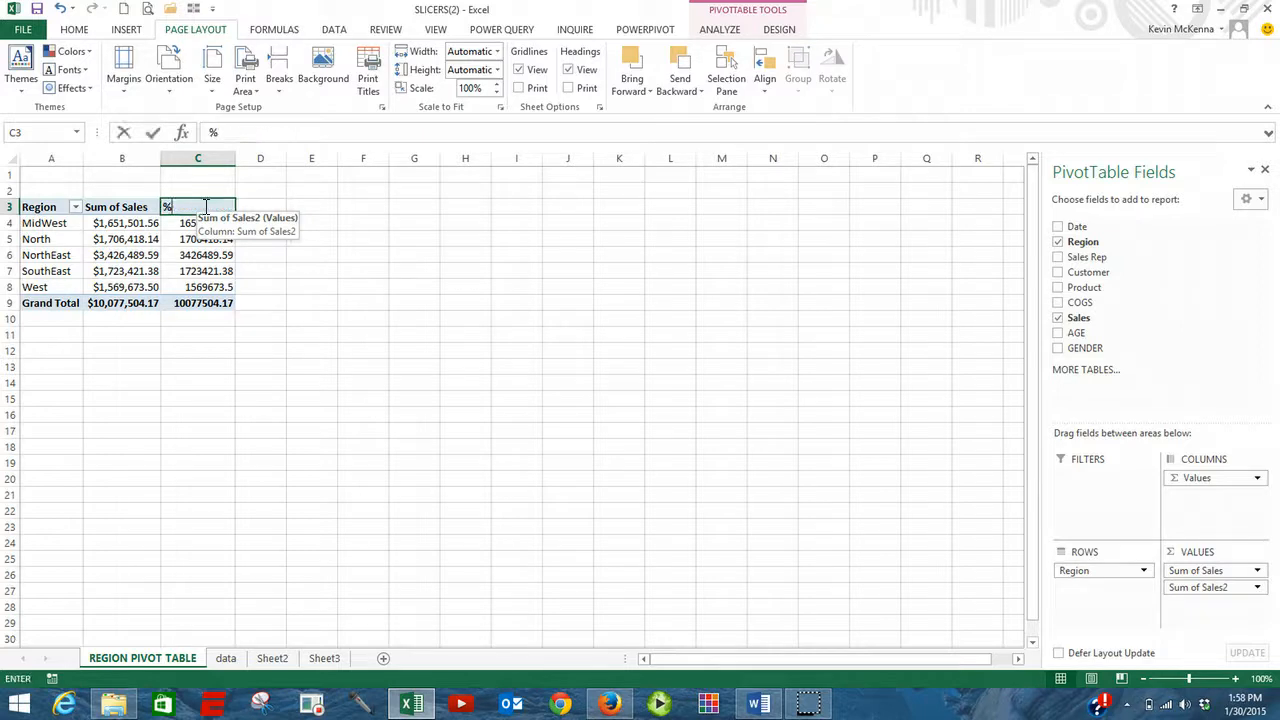
pyautogui.write(' ID')
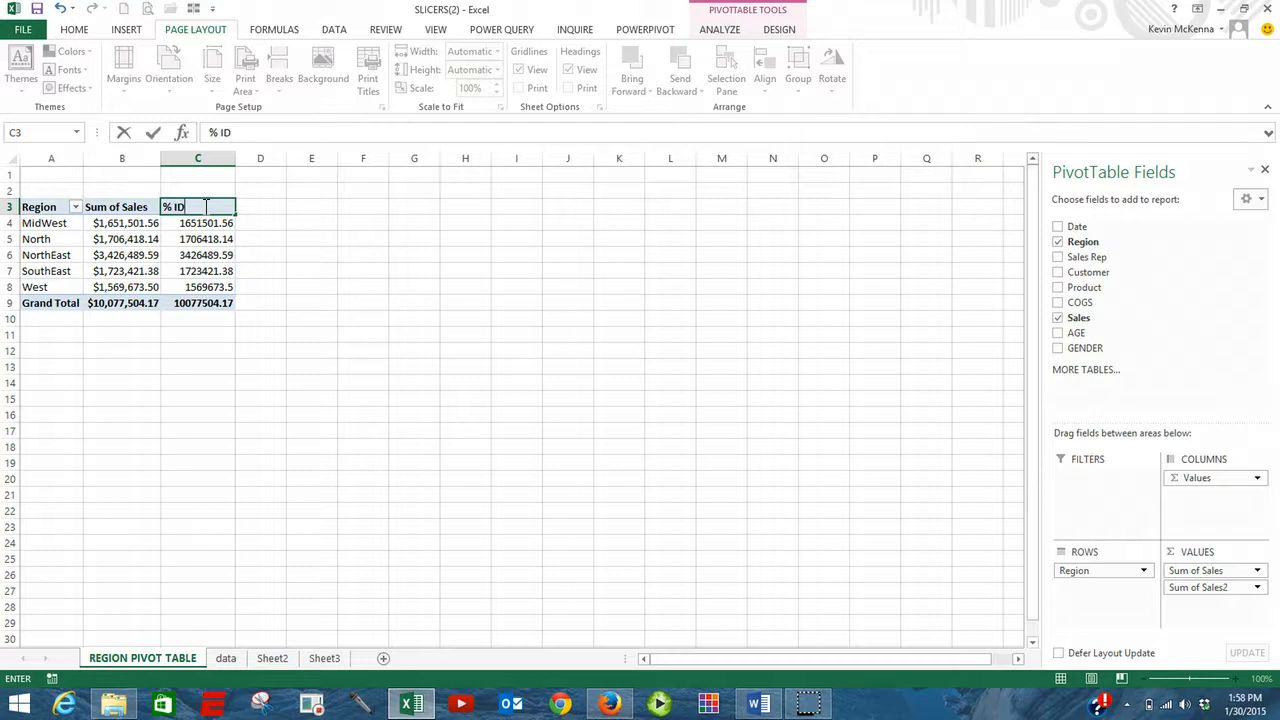
pyautogui.press('BackSpace')
pyautogui.press('BackSpace')
pyautogui.press('BackSpace')
pyautogui.write('OF')
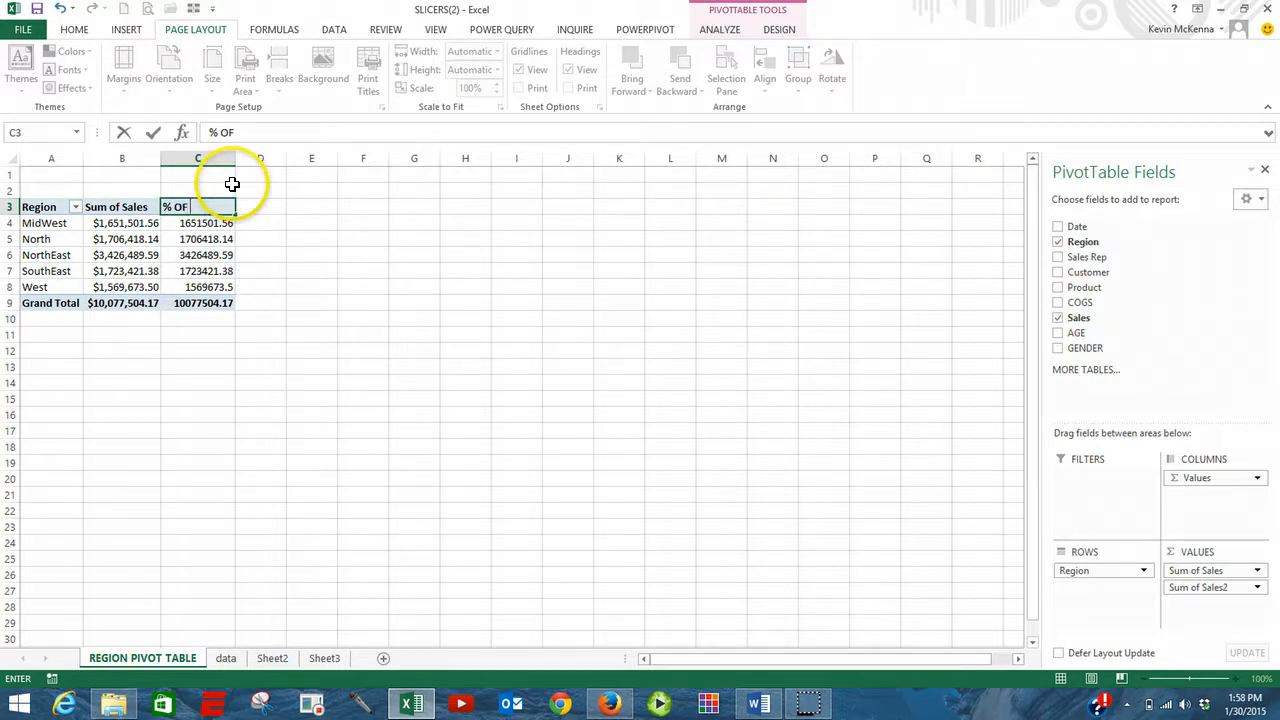
pyautogui.write(' GRAND TOTAL')
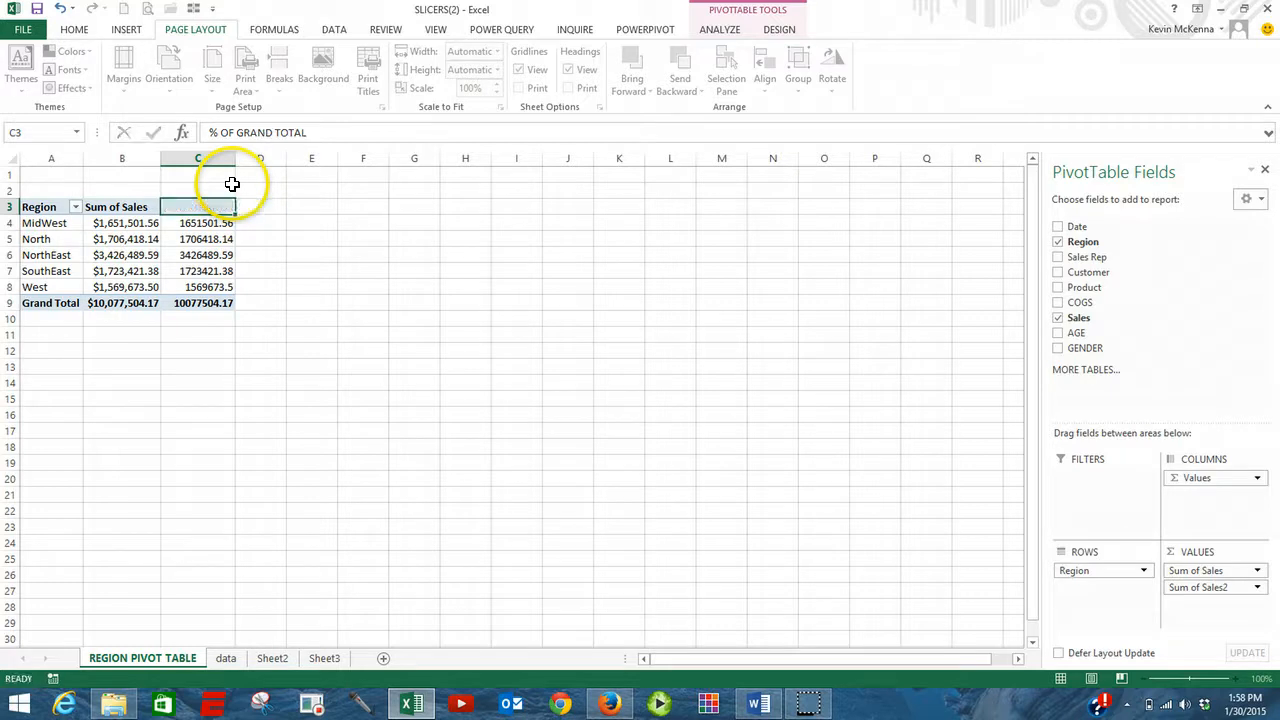
pyautogui.press('Return')
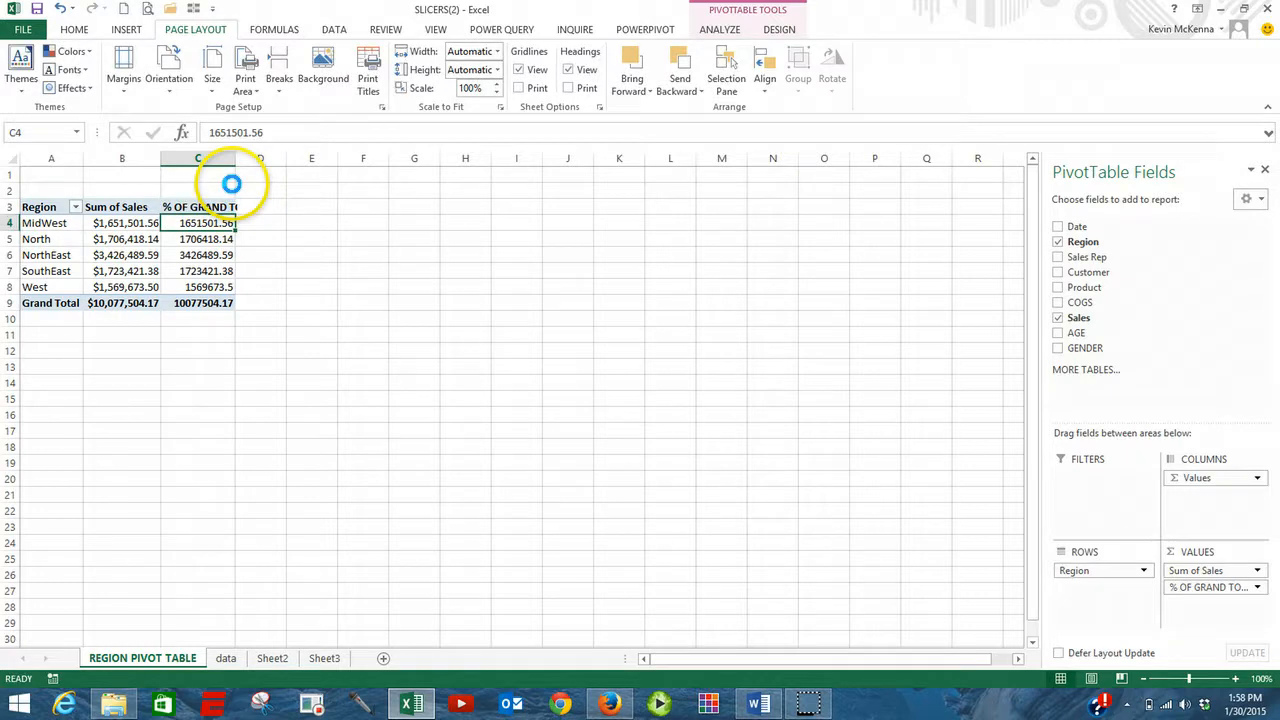
pyautogui.doubleClick(235, 158)
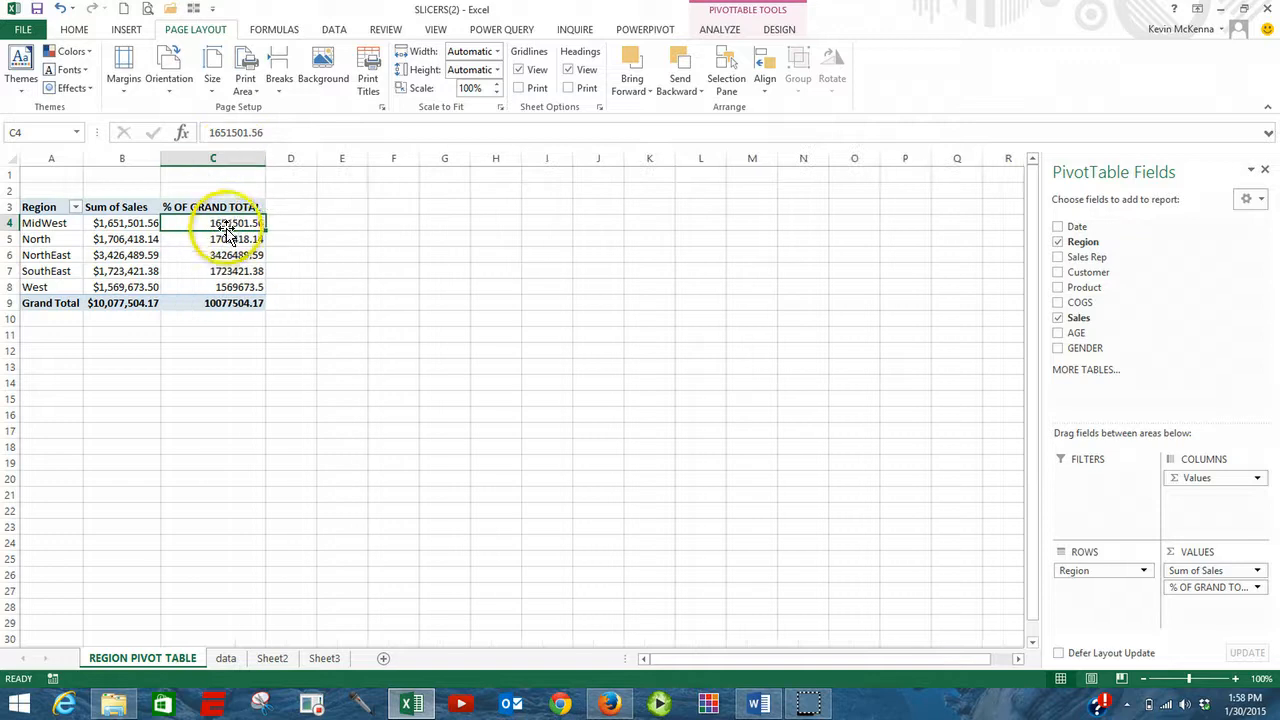
# Set the % OF GRAND TOTAL value field to show its values as % of Grand Total.
pyautogui.moveTo(228, 224)
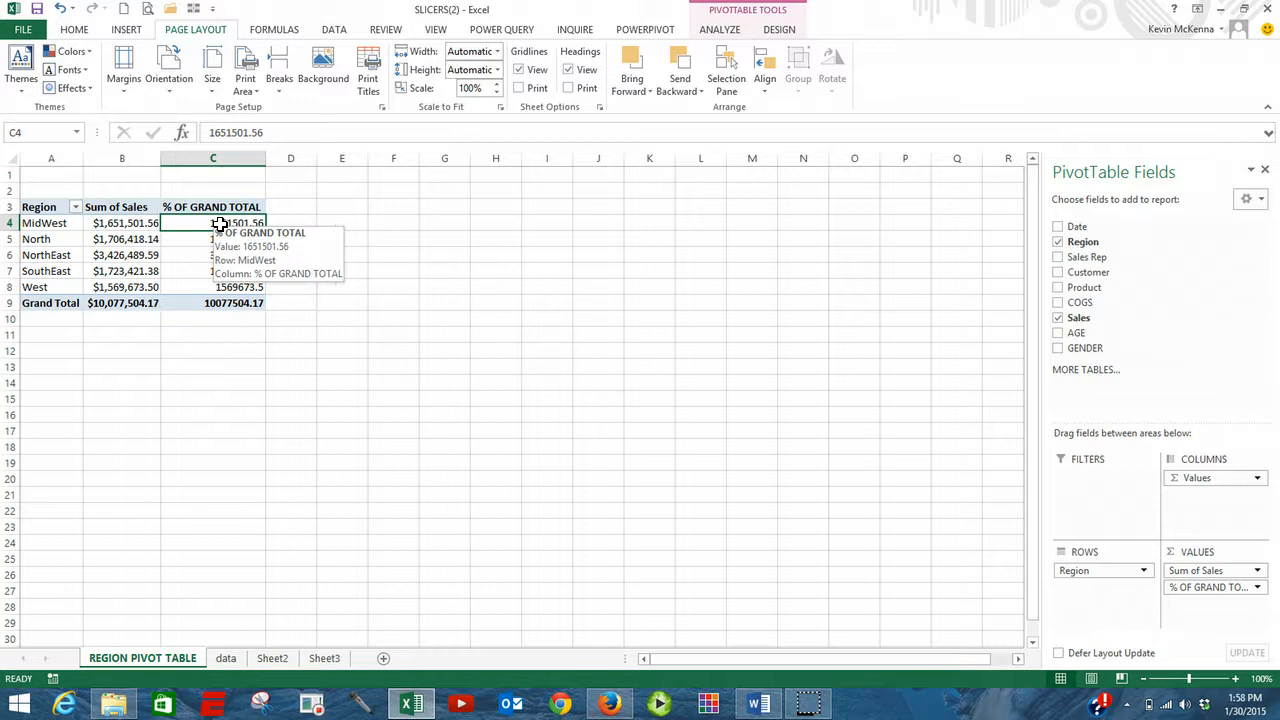
pyautogui.rightClick(220, 224)
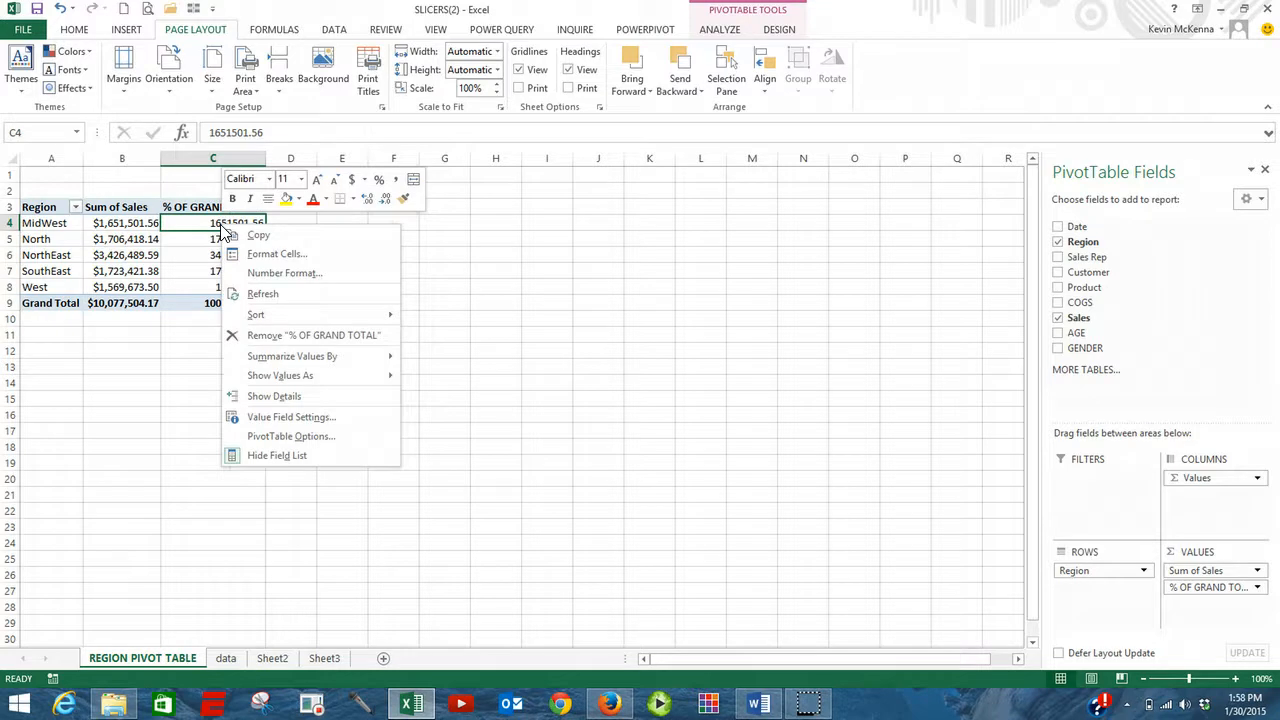
pyautogui.click(288, 416)
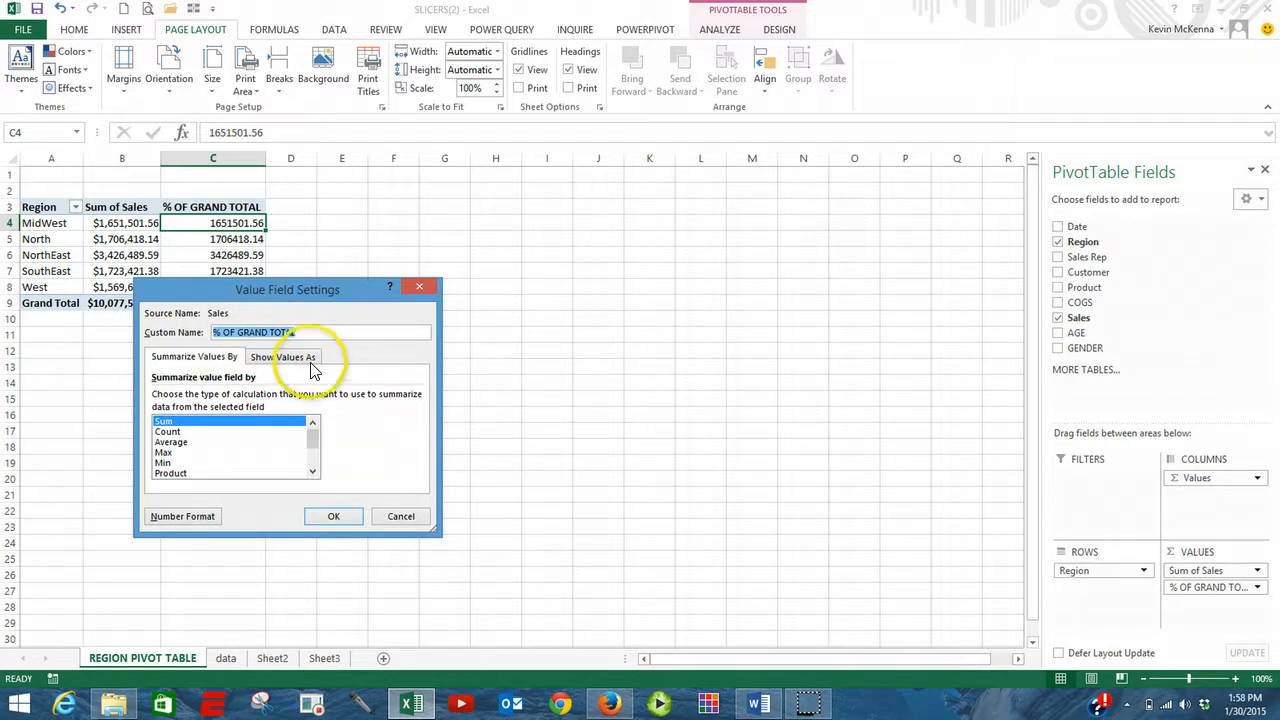
pyautogui.click(275, 364)
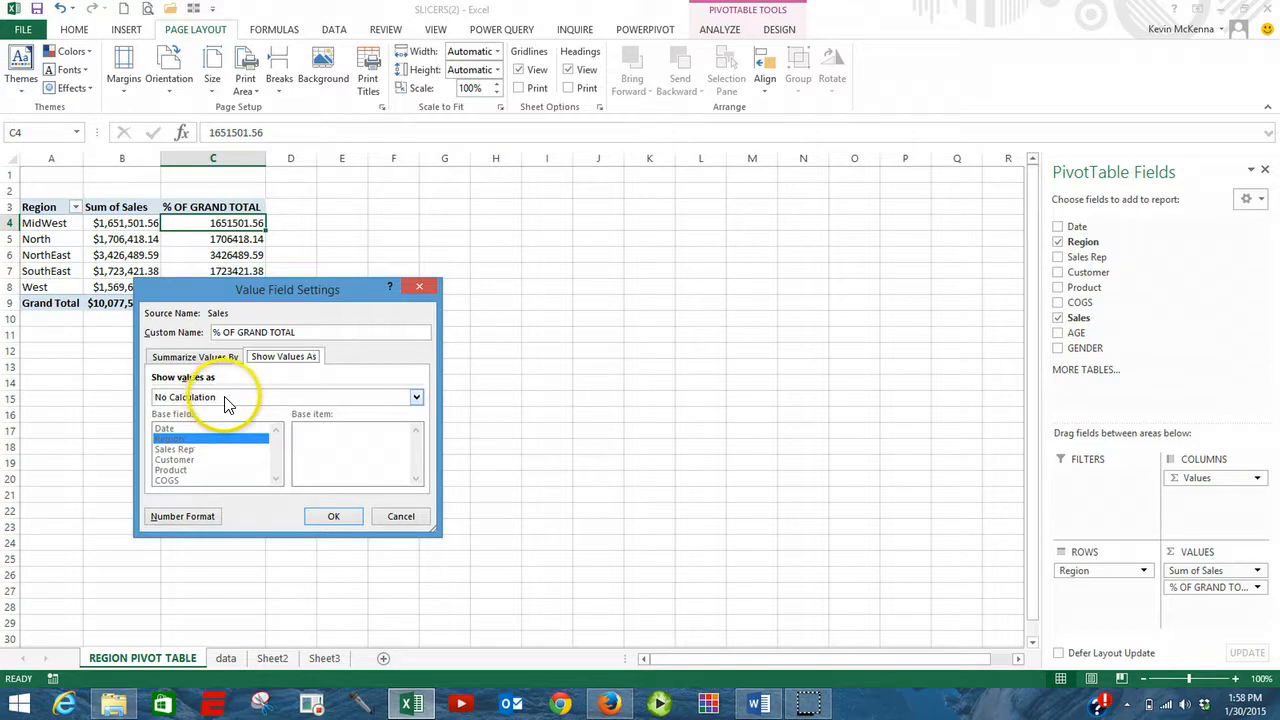
pyautogui.click(417, 398)
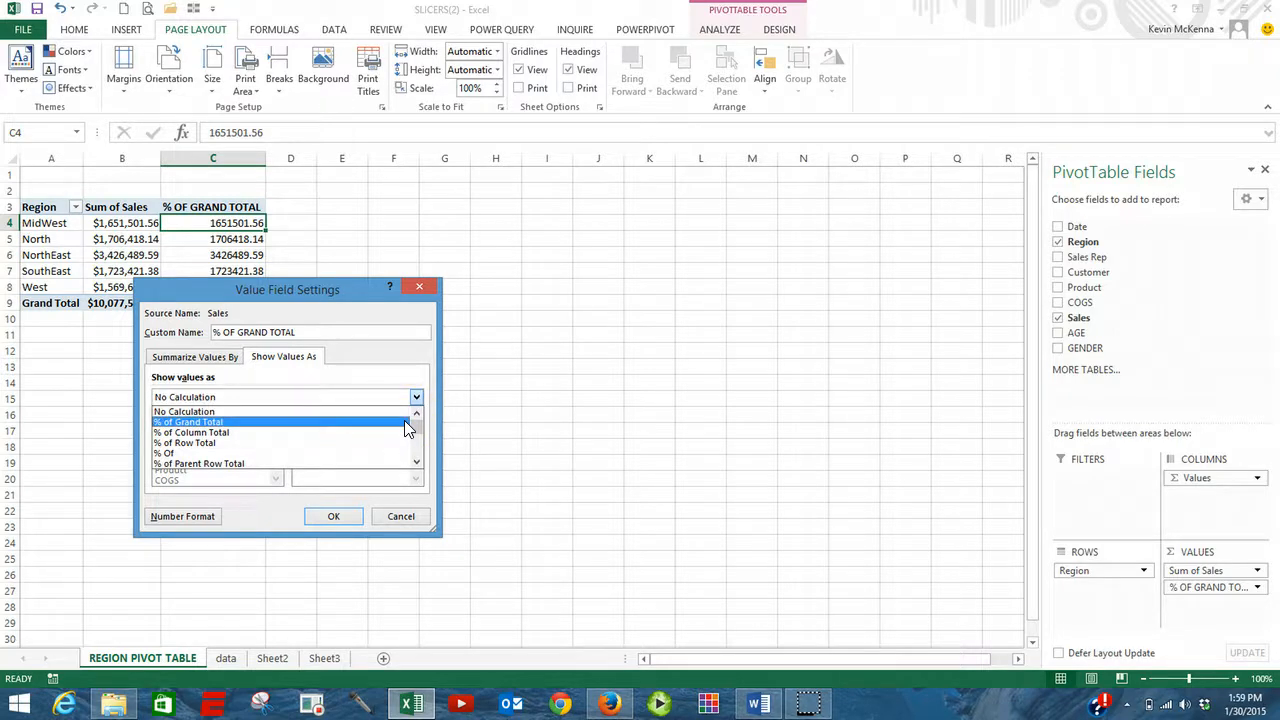
pyautogui.click(403, 428)
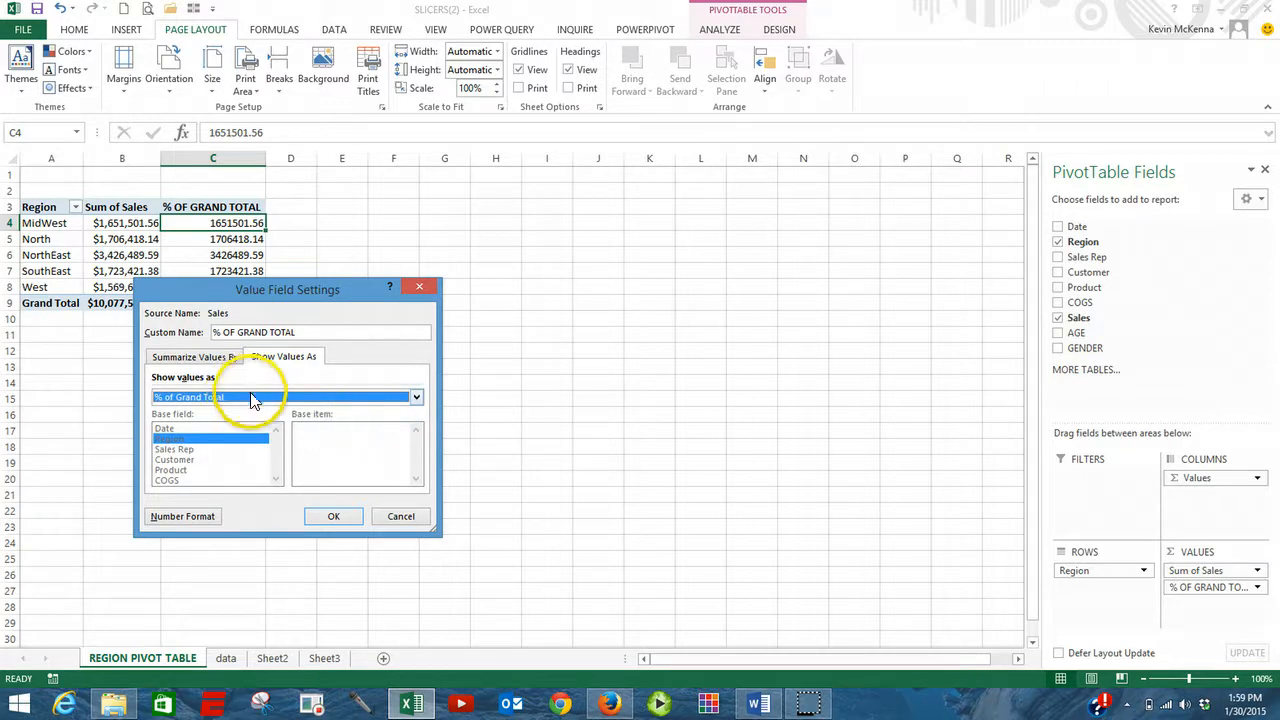
pyautogui.click(340, 516)
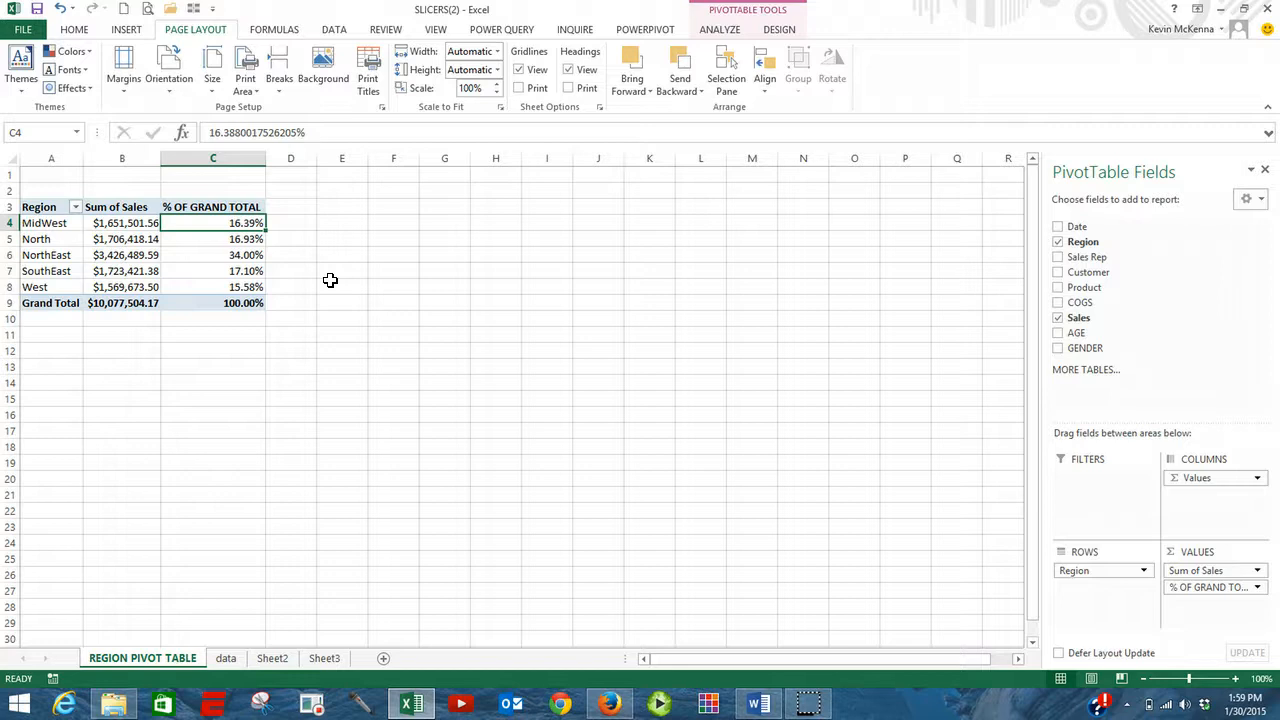
pyautogui.hotkey('alt', 'p')
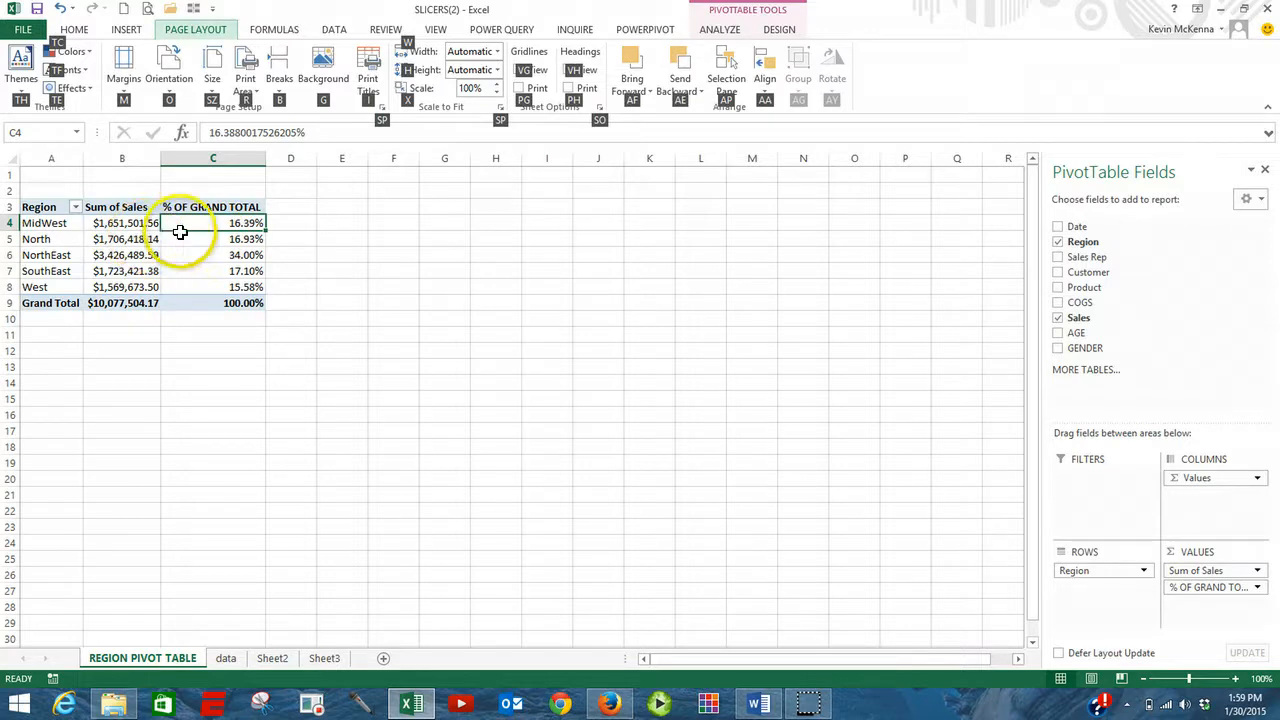
pyautogui.click(184, 223)
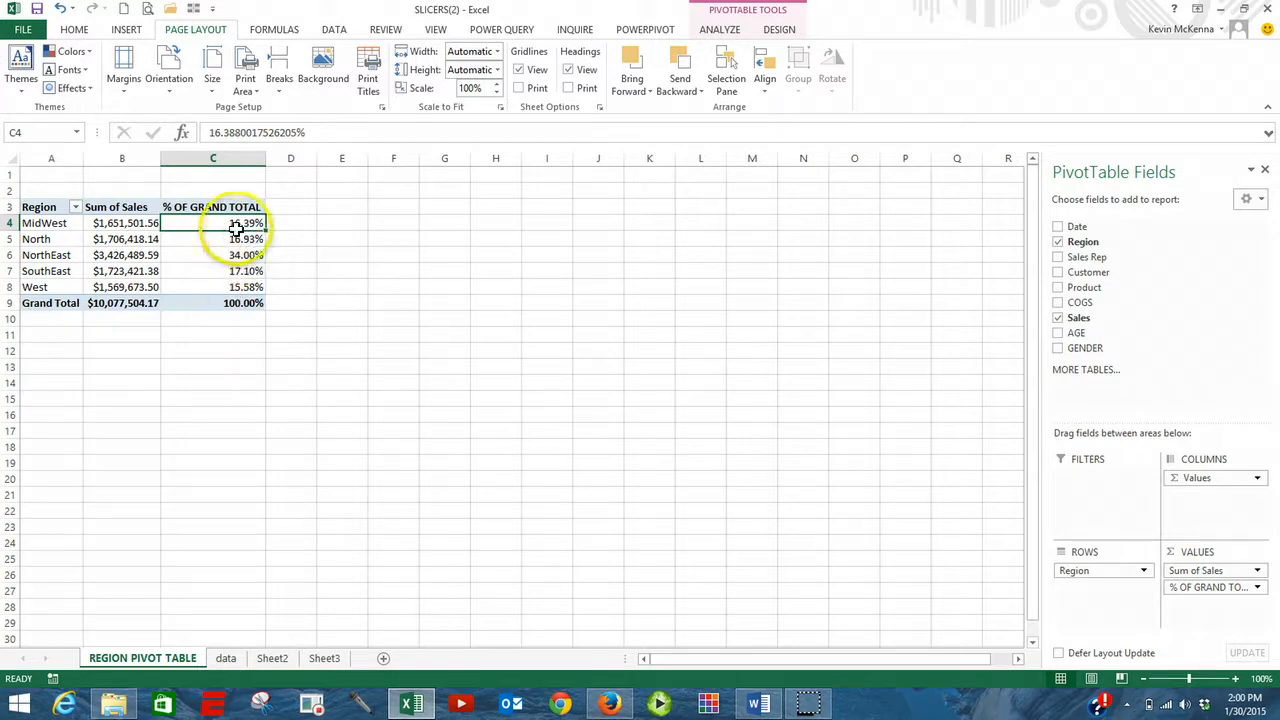
pyautogui.moveTo(157, 232)
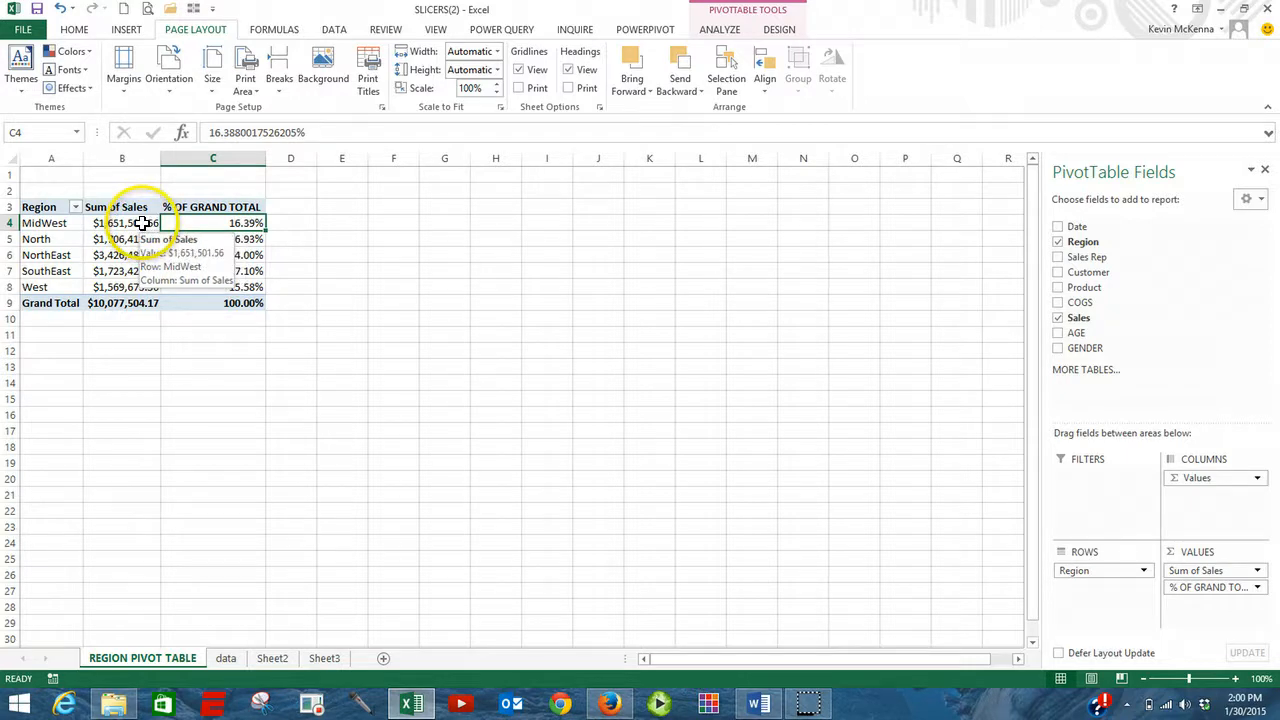
# Insert a default pivot chart from the region pivot table, then place it beside the table and enlarge it slightly.
pyautogui.click(145, 223)
pyautogui.moveTo(260, 270)
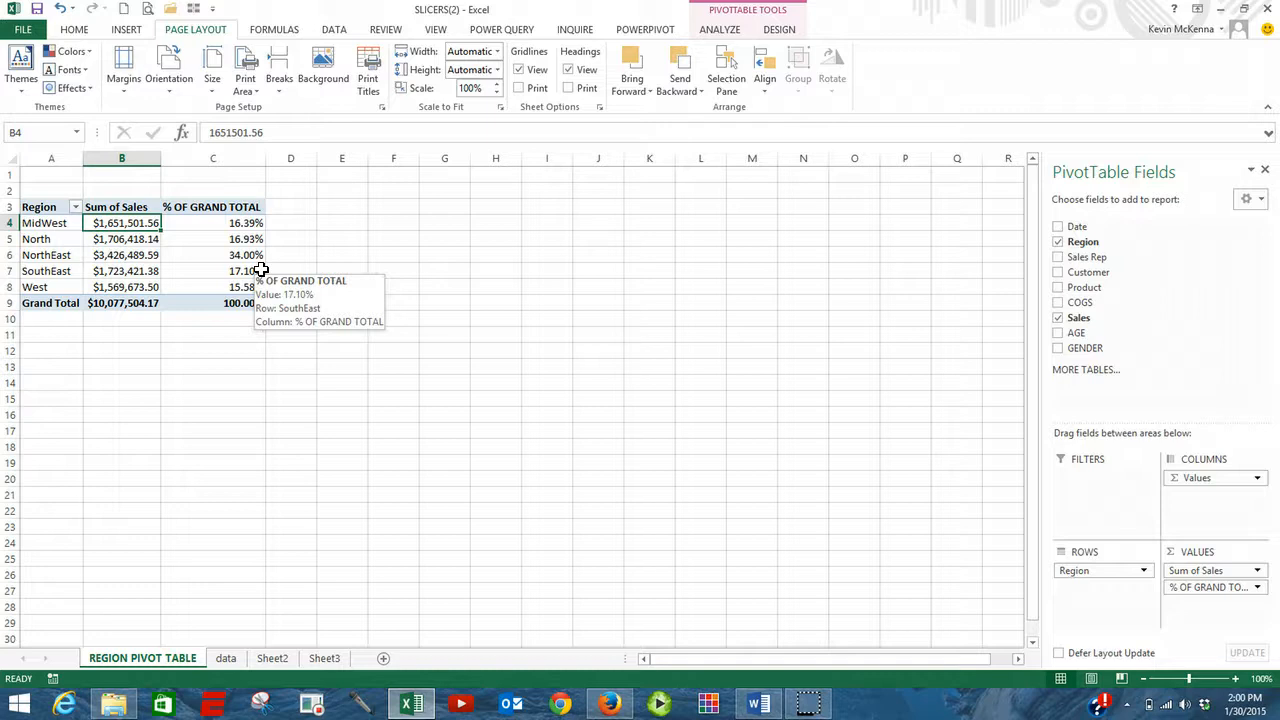
pyautogui.hotkey('alt', 'F1')
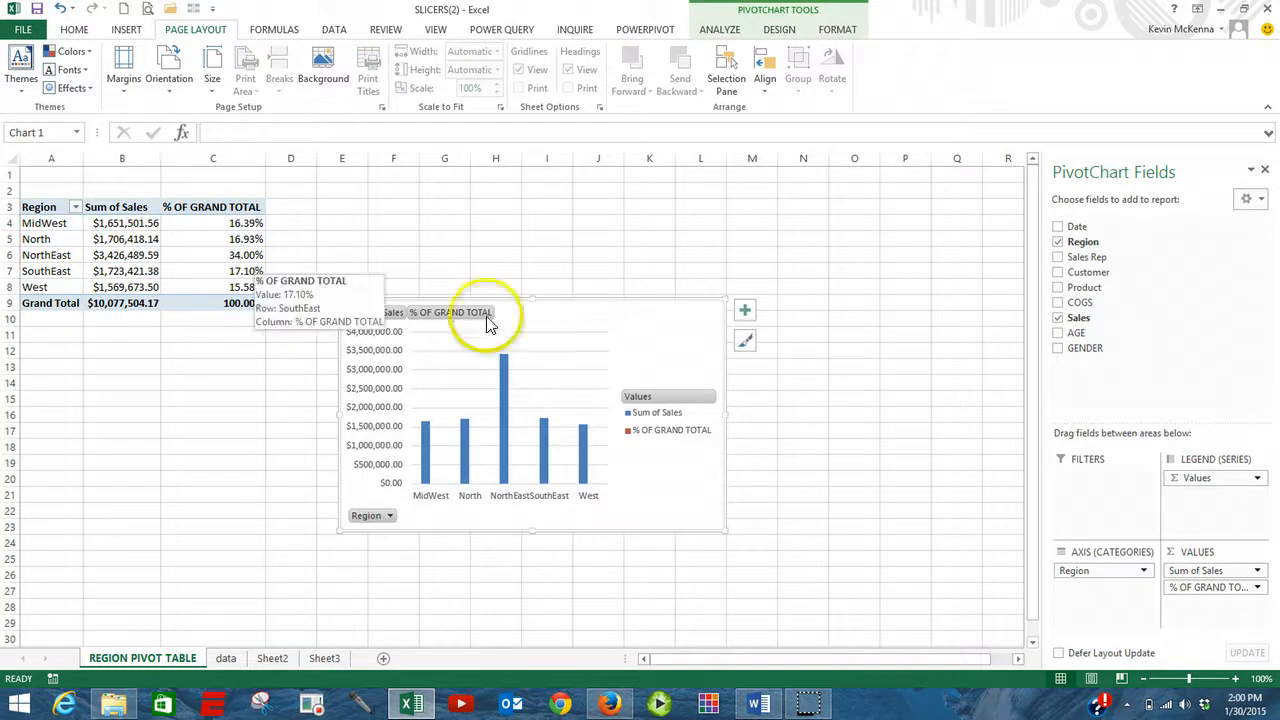
pyautogui.moveTo(569, 309); pyautogui.dragTo(583, 228)
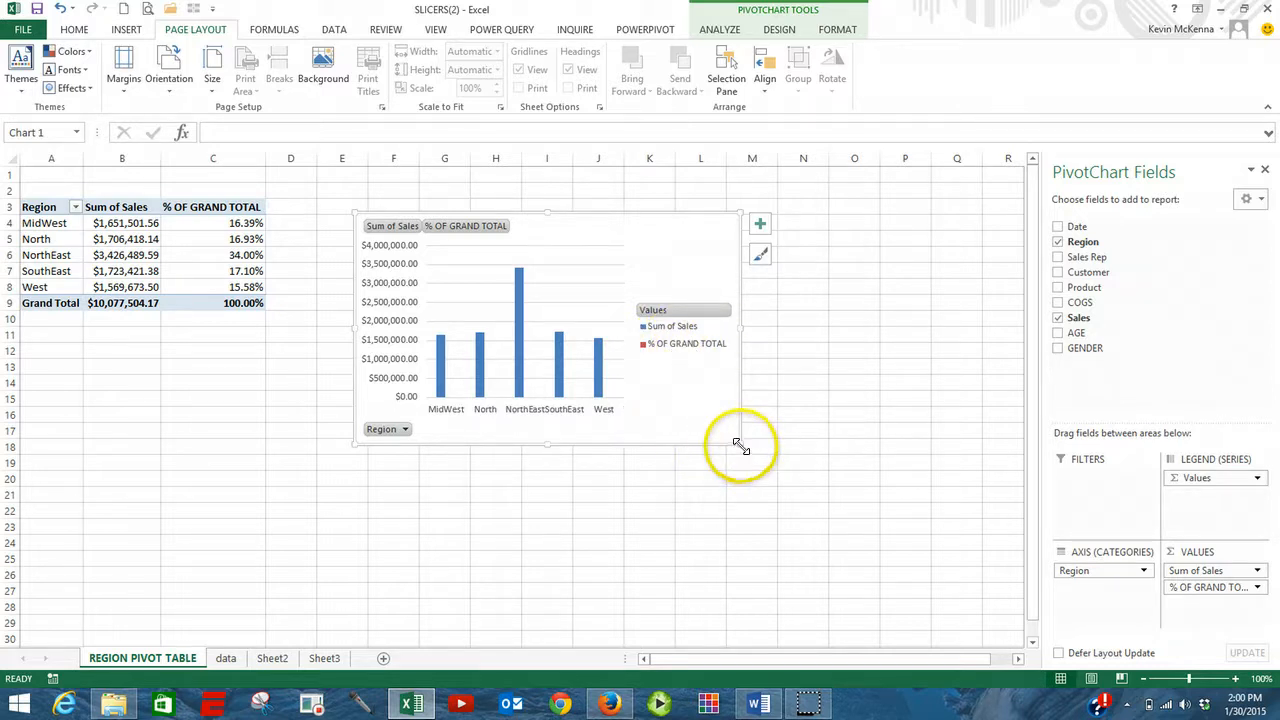
pyautogui.moveTo(738, 445); pyautogui.dragTo(772, 484)
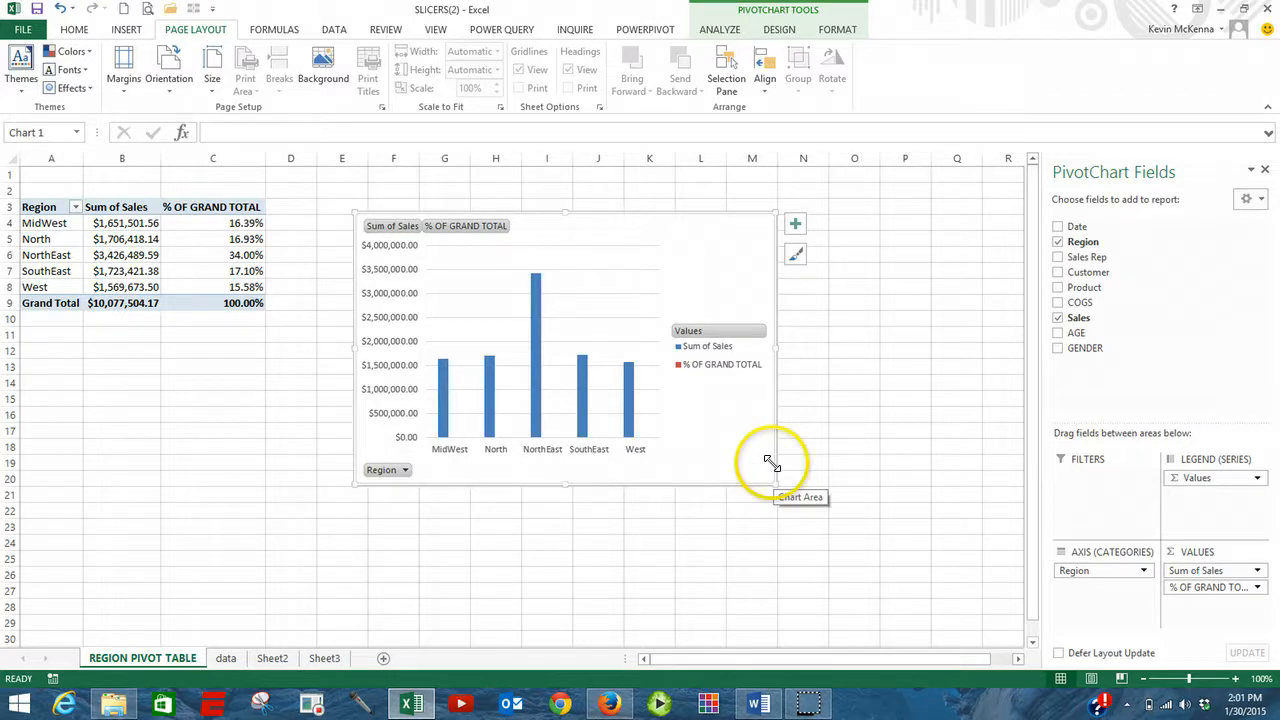
# Change the pivot chart to a Clustered Column - Line combo, with % OF GRAND TOTAL as the line.
pyautogui.click(620, 285)
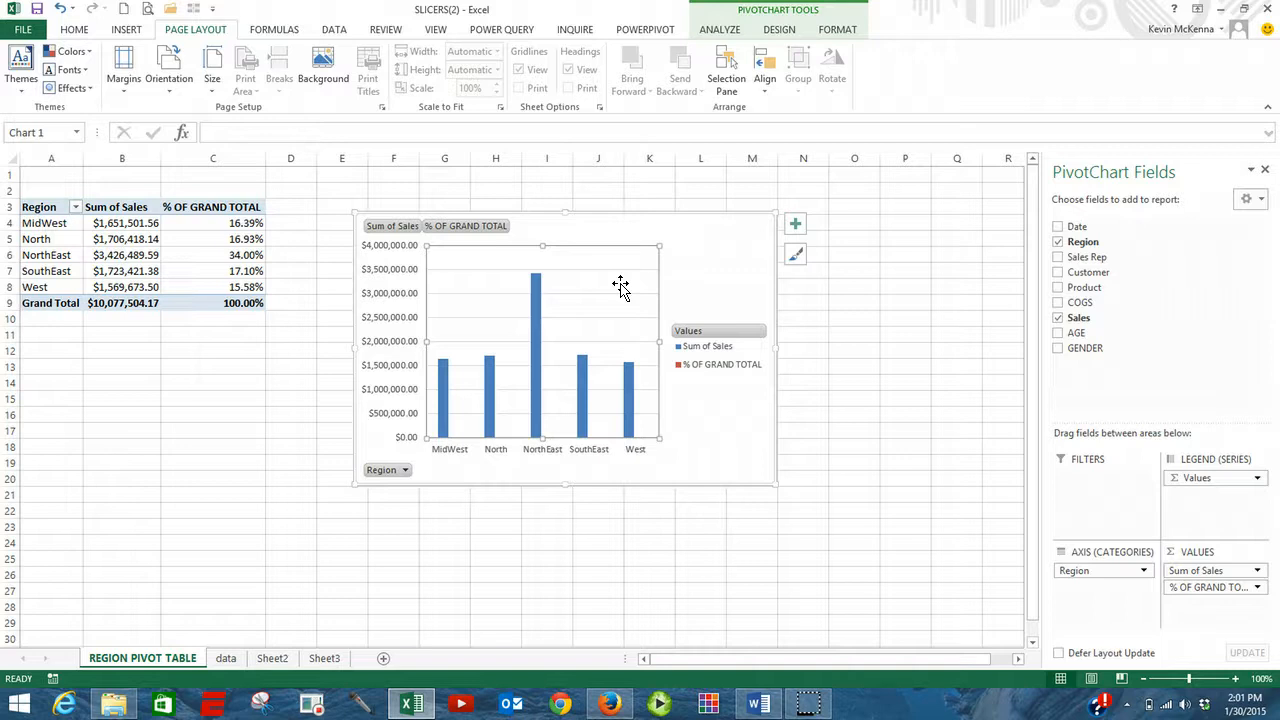
pyautogui.rightClick(620, 291)
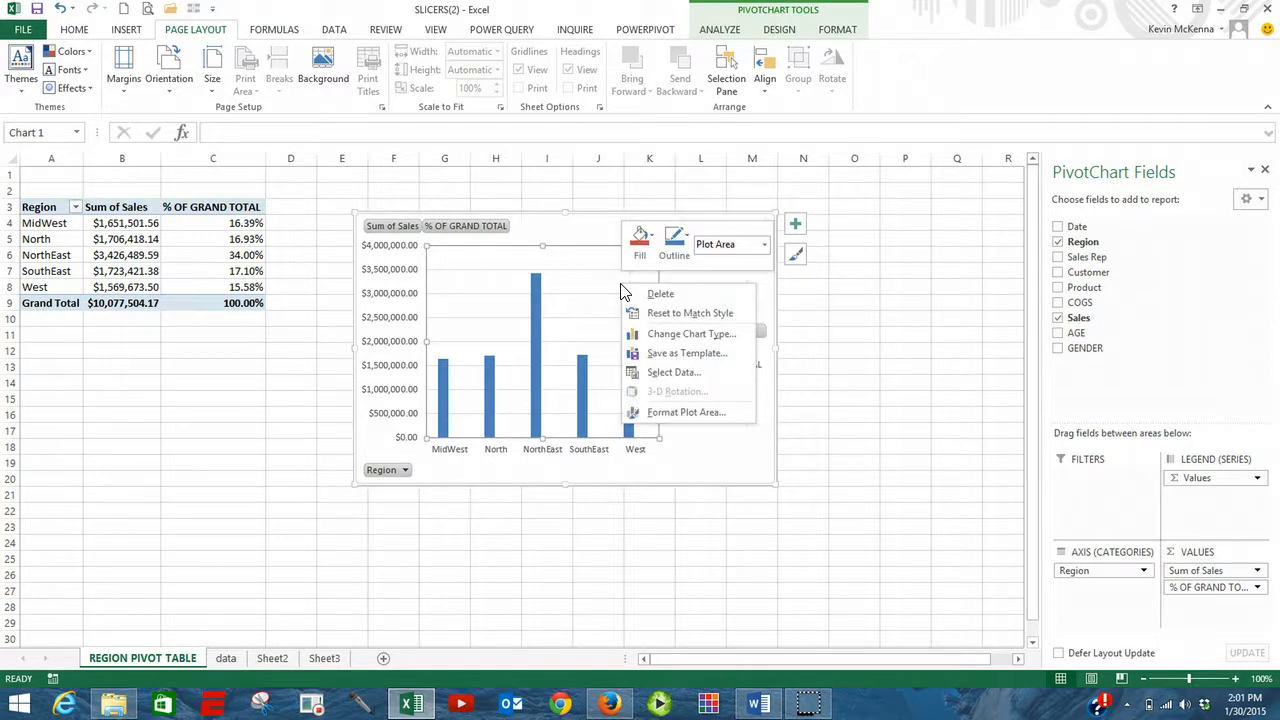
pyautogui.click(663, 334)
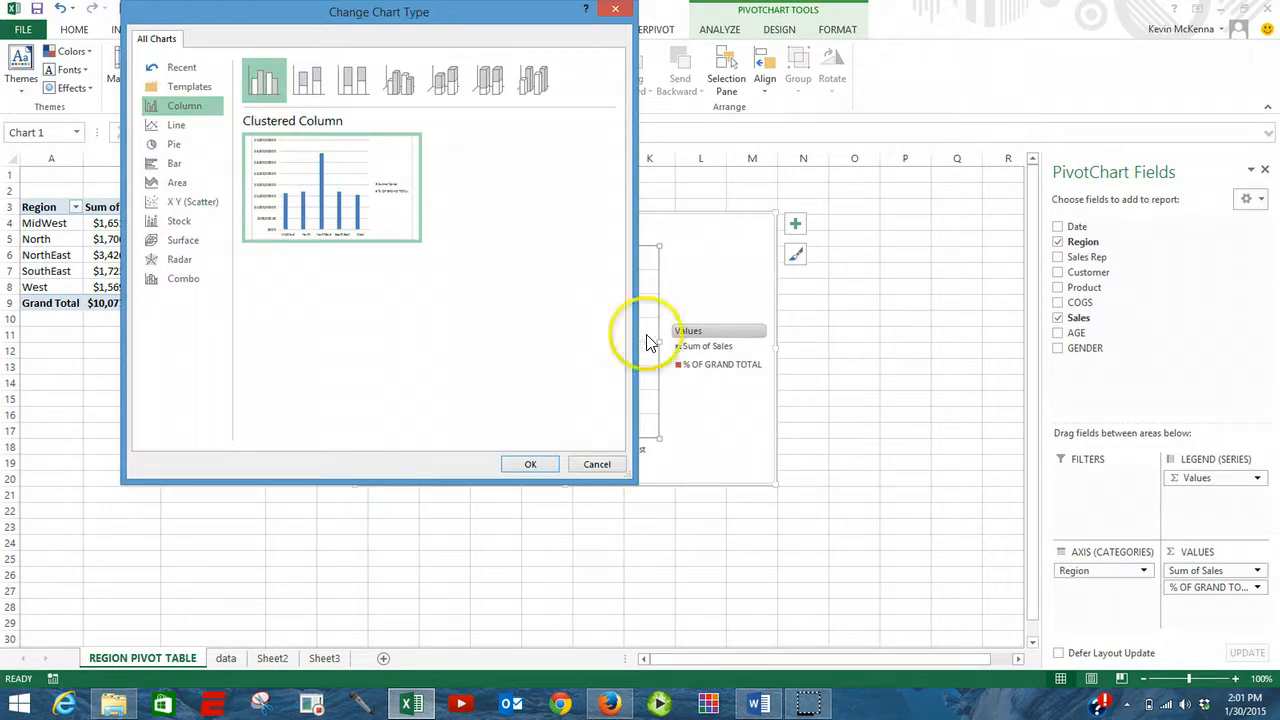
pyautogui.click(183, 285)
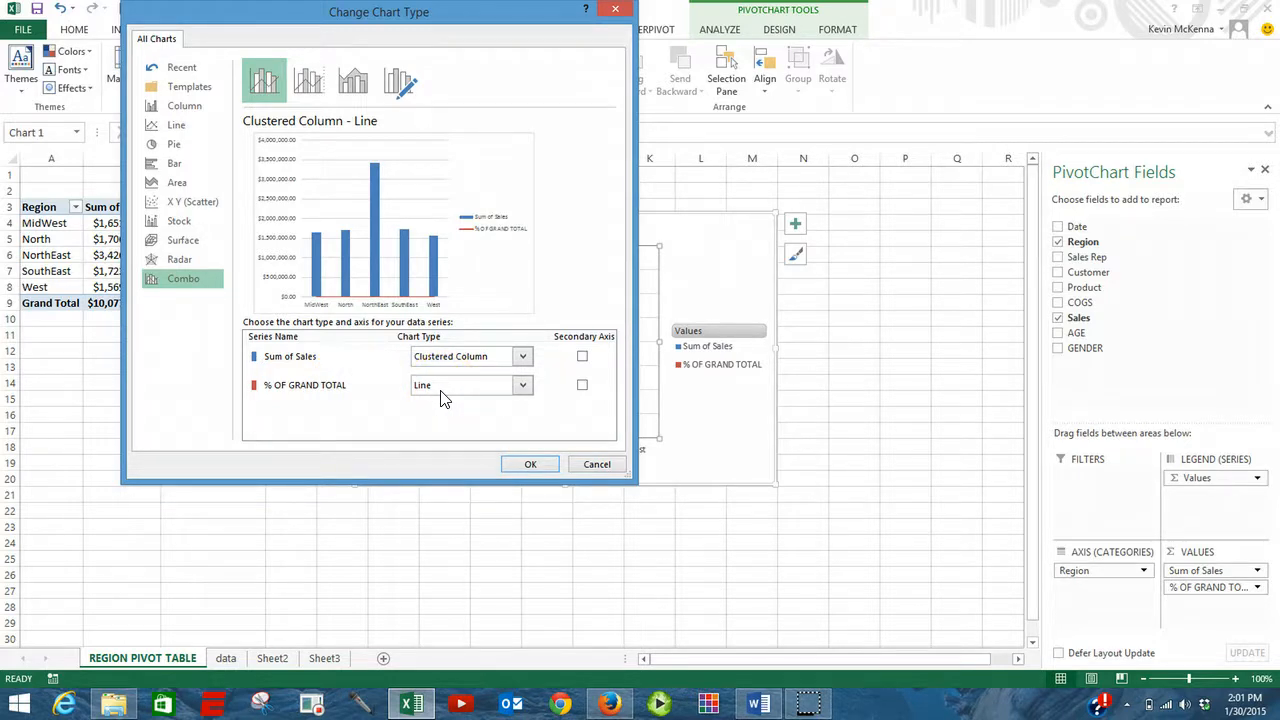
pyautogui.click(532, 465)
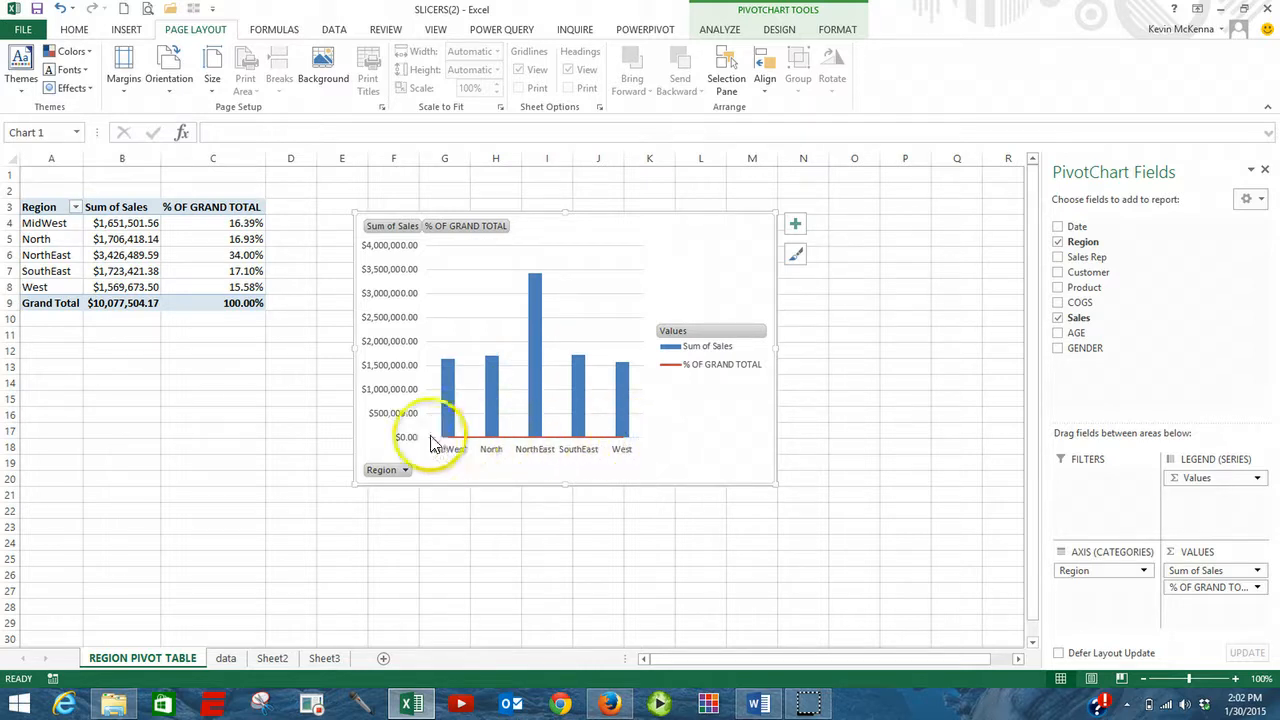
# Plot the % OF GRAND TOTAL line series on the combo chart's secondary axis.
pyautogui.rightClick(610, 287)
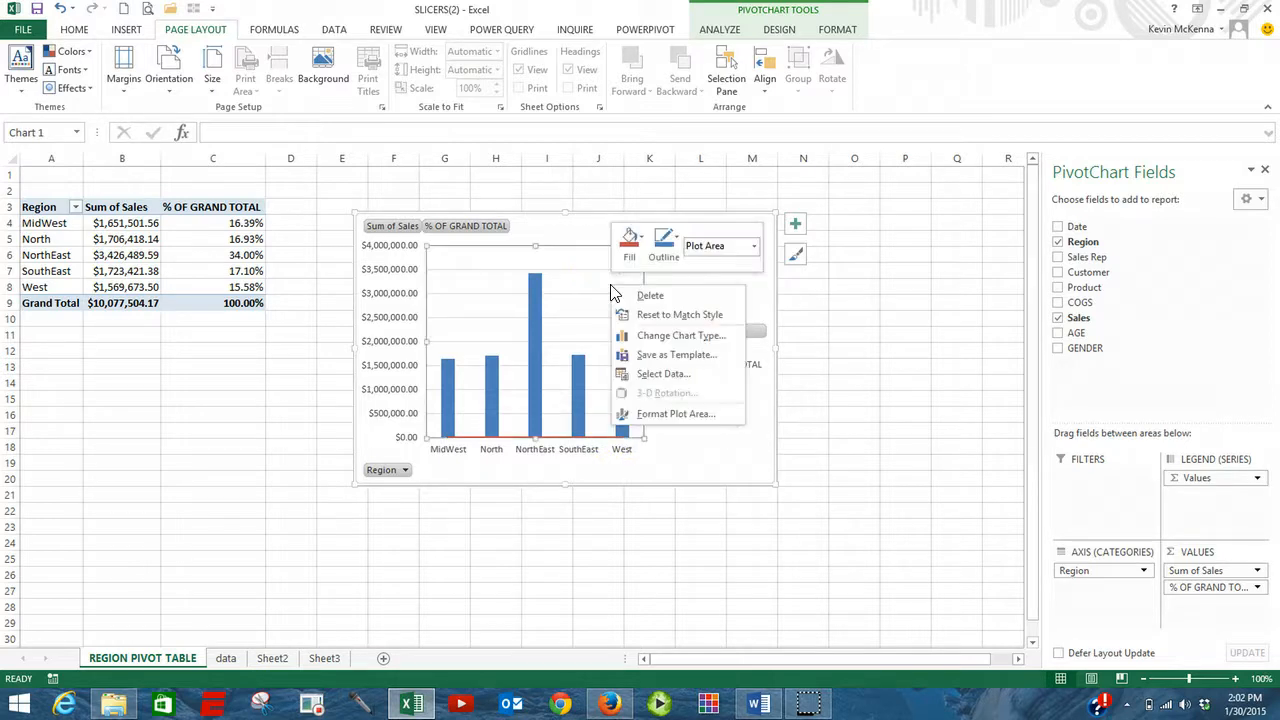
pyautogui.click(668, 337)
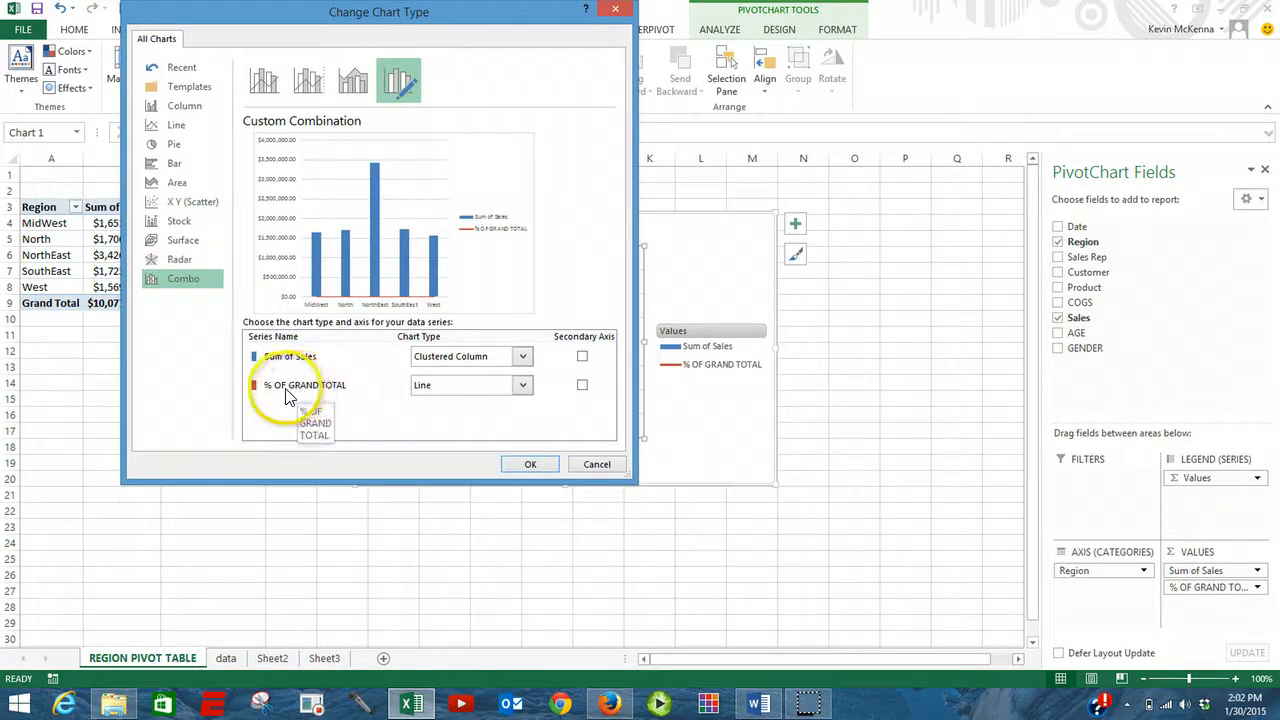
pyautogui.click(583, 389)
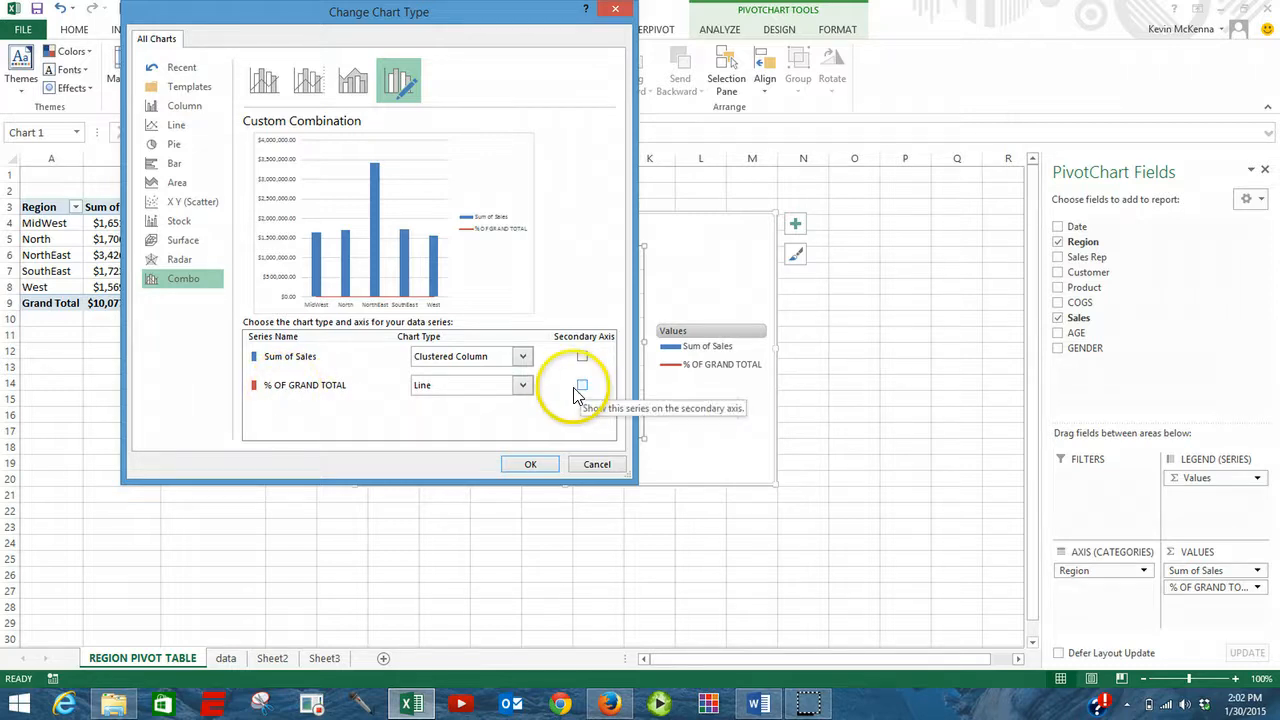
pyautogui.click(587, 392)
pyautogui.click(585, 391)
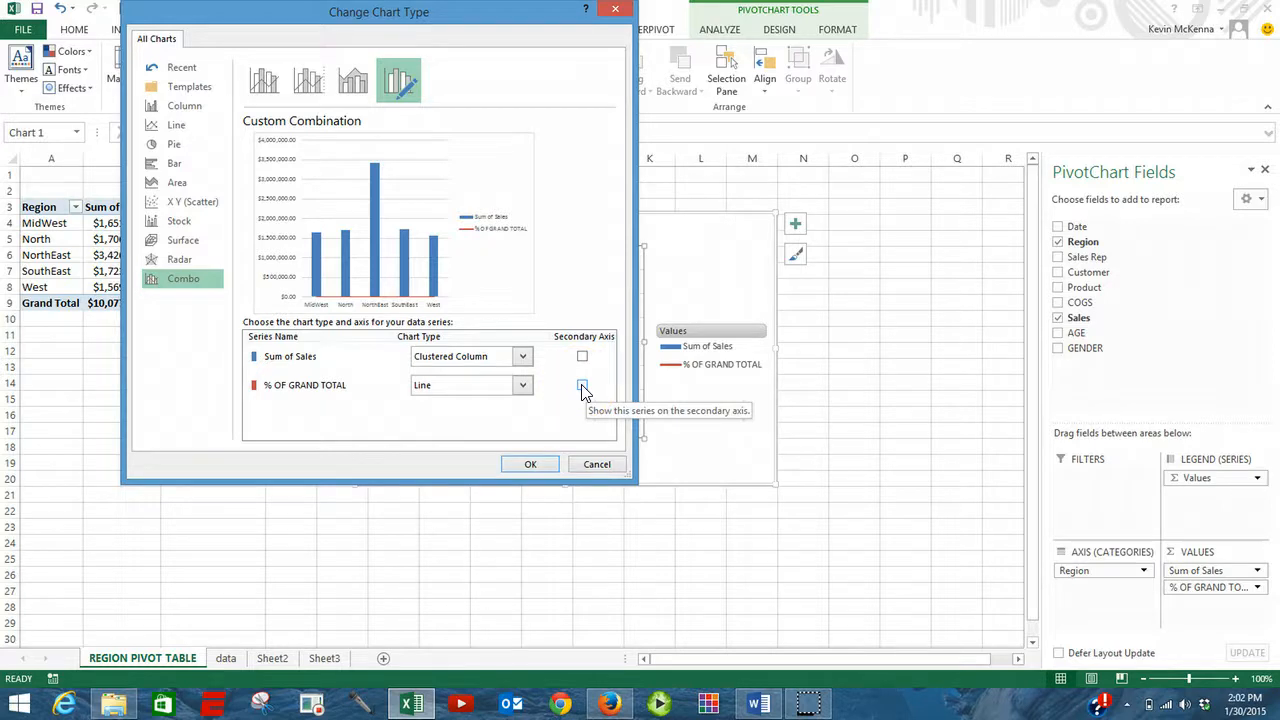
pyautogui.click(583, 388)
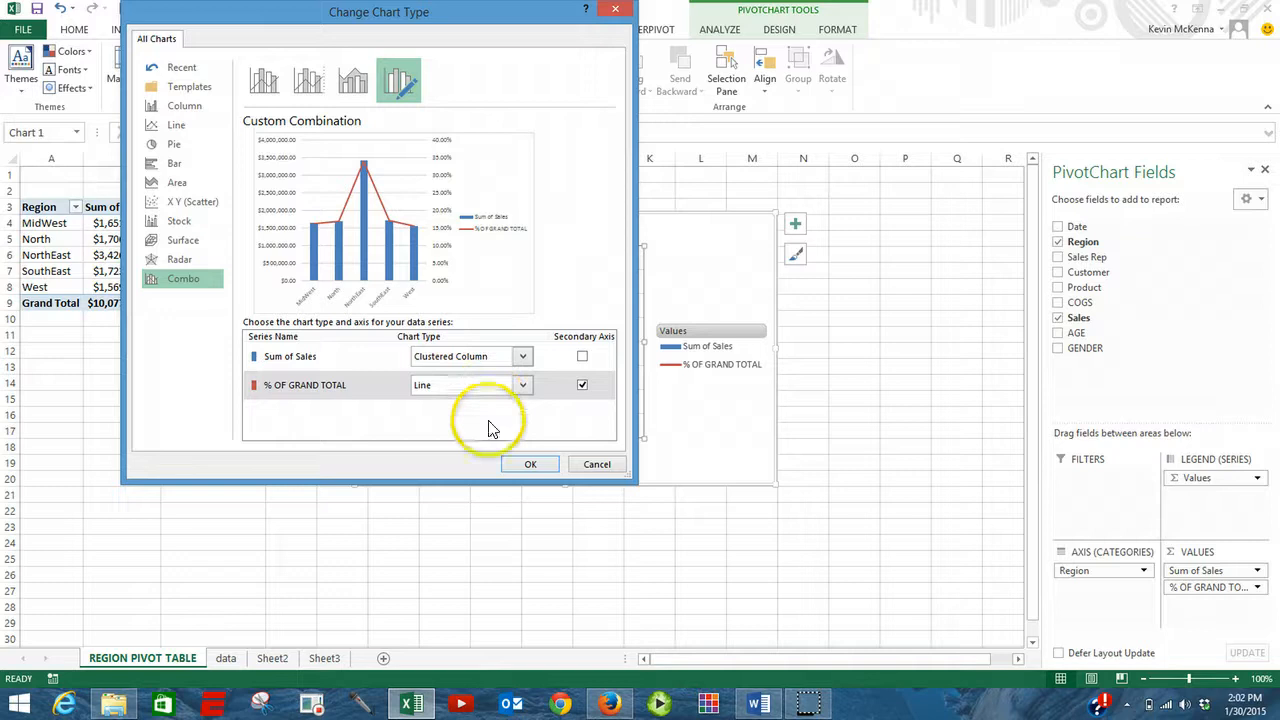
pyautogui.click(531, 464)
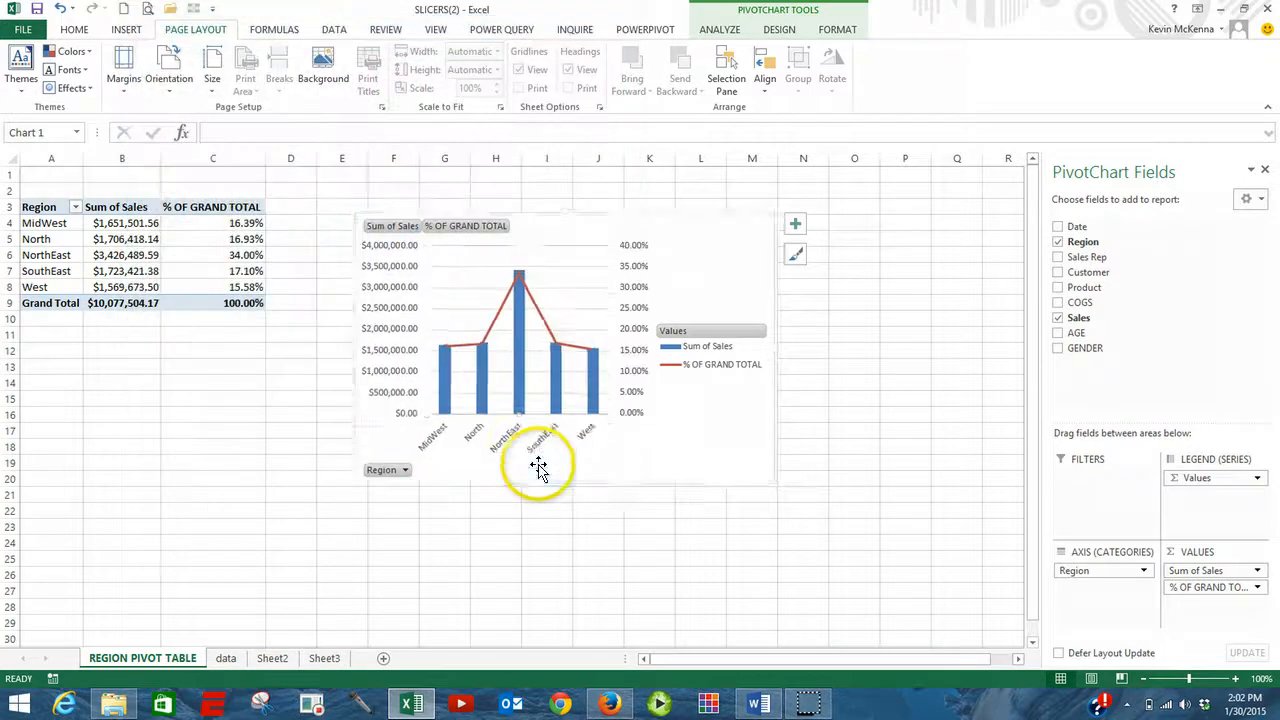